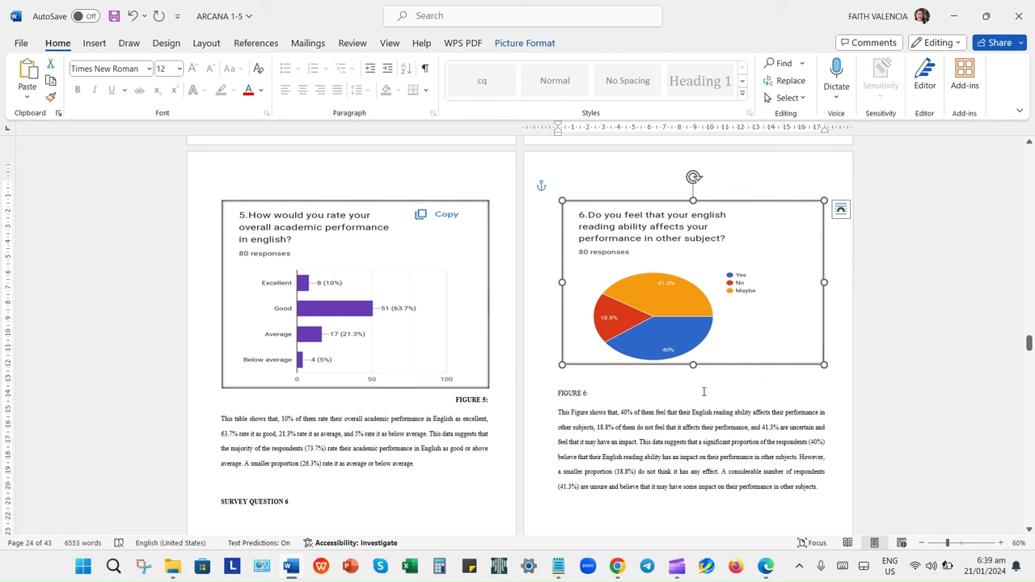
Nudge the Figure 6 pie chart down and left onto its caption, then select the Figure 5 bar chart.
{"action": "scroll", "coordinate": [683, 396], "scroll_direction": "up", "scroll_amount": 3}
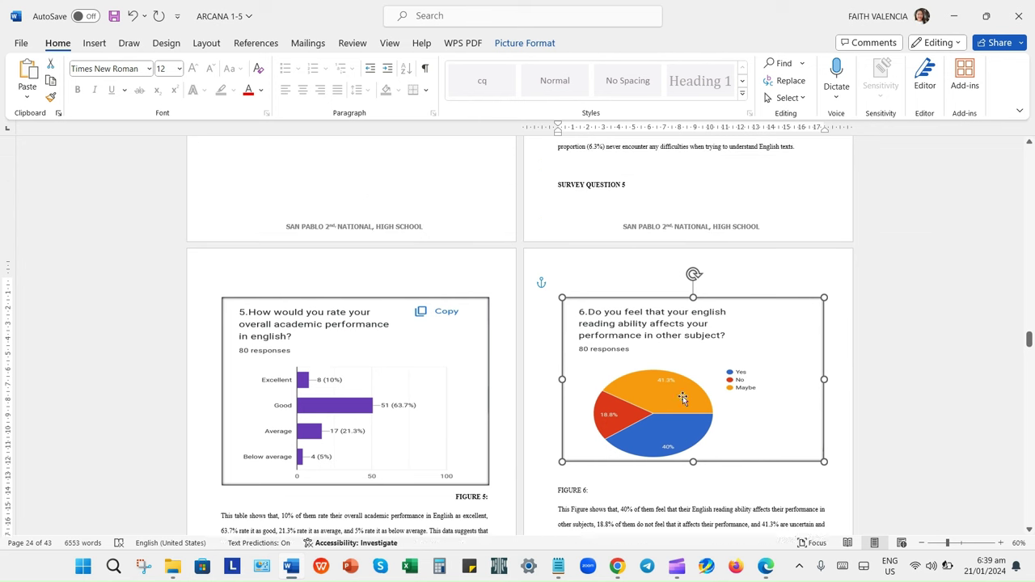
{"action": "scroll", "coordinate": [684, 398], "scroll_direction": "down", "scroll_amount": 1}
{"action": "left_click", "coordinate": [353, 381]}
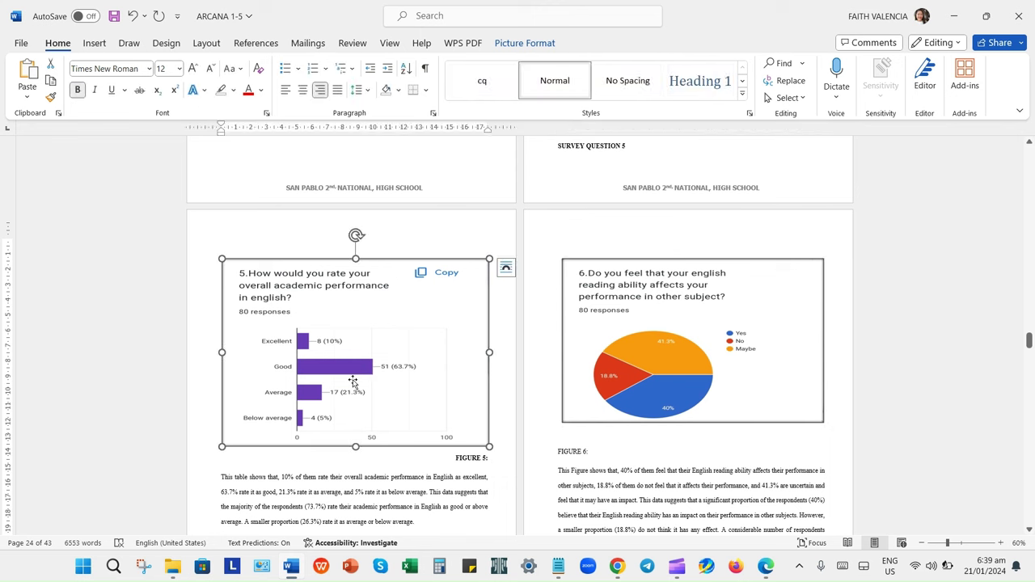
{"action": "left_click", "coordinate": [703, 374]}
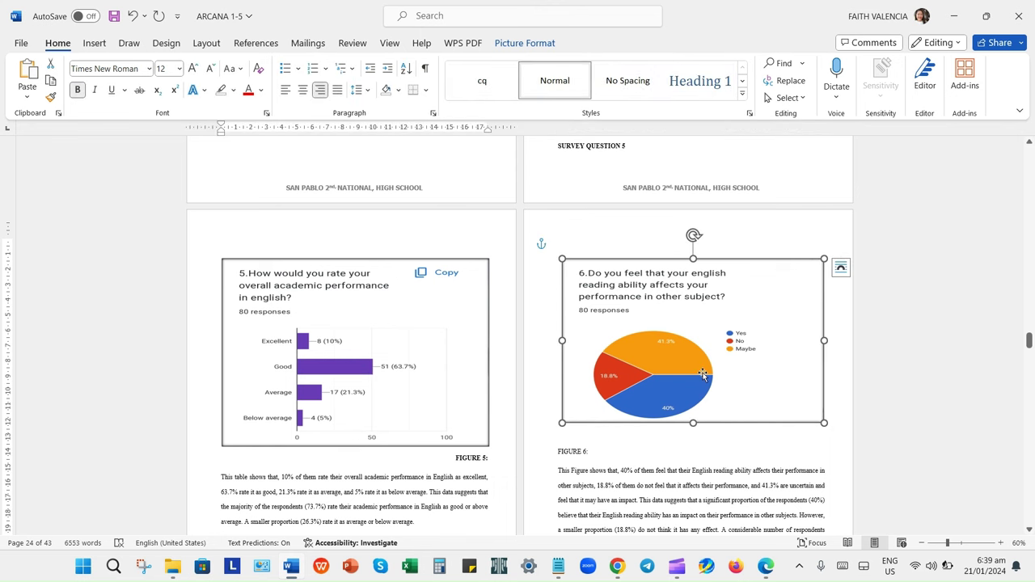
{"action": "mouse_move", "coordinate": [702, 373]}
{"action": "left_mouse_down"}
{"action": "mouse_move", "coordinate": [704, 400]}
{"action": "mouse_move", "coordinate": [691, 389]}
{"action": "left_mouse_up"}
{"action": "left_click", "coordinate": [330, 353]}
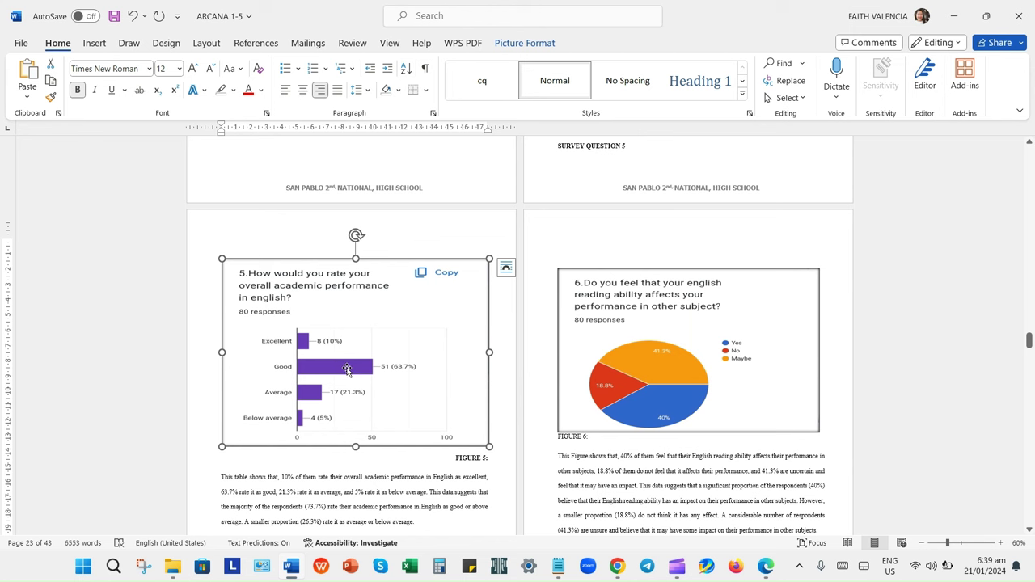
Give the Figure 5 bar chart Square text wrapping, nudging it slightly up and left.
{"action": "left_click", "coordinate": [505, 267]}
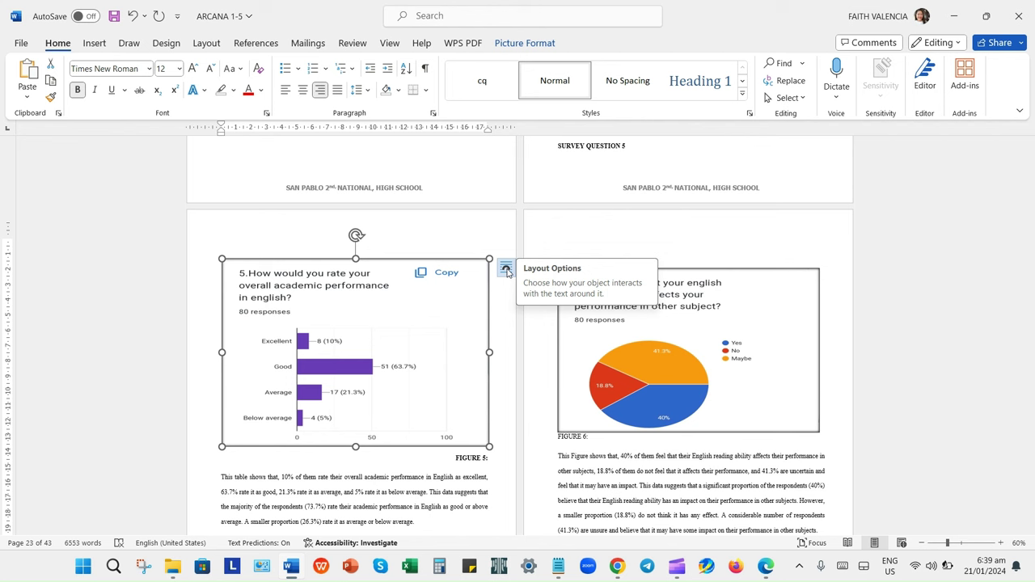
{"action": "left_click", "coordinate": [506, 270]}
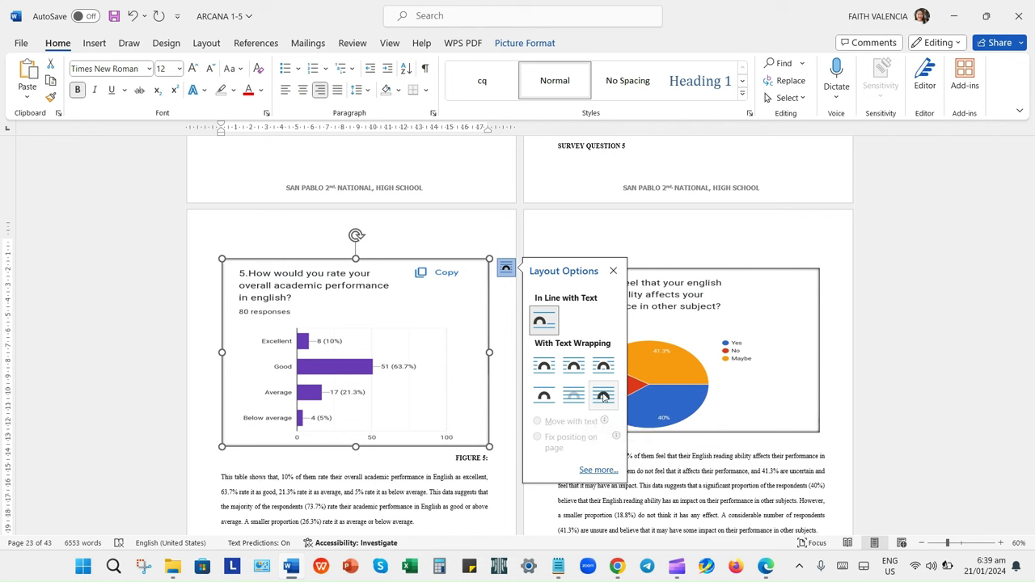
{"action": "left_click", "coordinate": [545, 368]}
{"action": "mouse_move", "coordinate": [367, 332]}
{"action": "left_mouse_down"}
{"action": "mouse_move", "coordinate": [361, 367]}
{"action": "mouse_move", "coordinate": [363, 315]}
{"action": "left_mouse_up"}
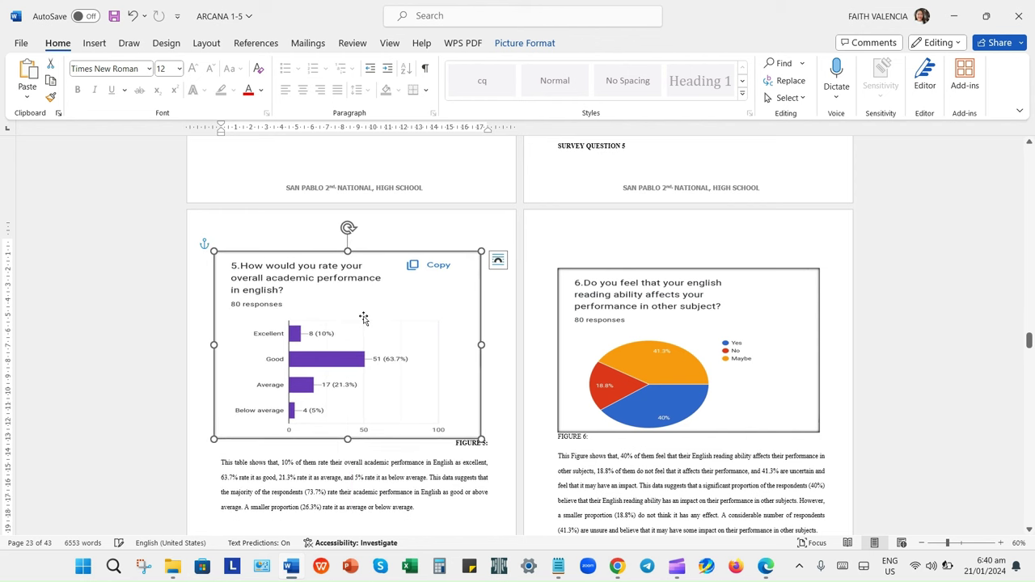
{"action": "left_click", "coordinate": [498, 265]}
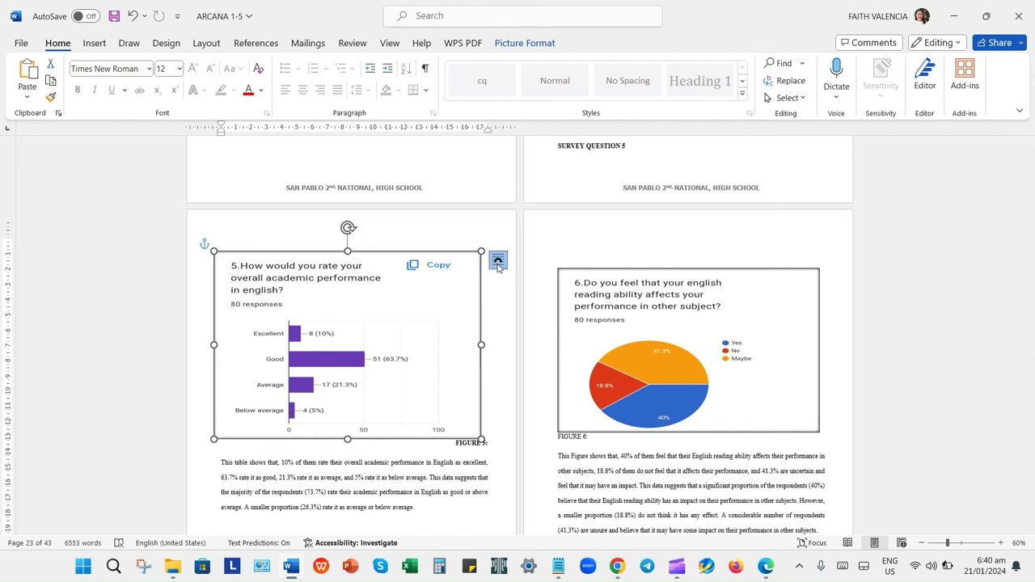
{"action": "left_click", "coordinate": [541, 367]}
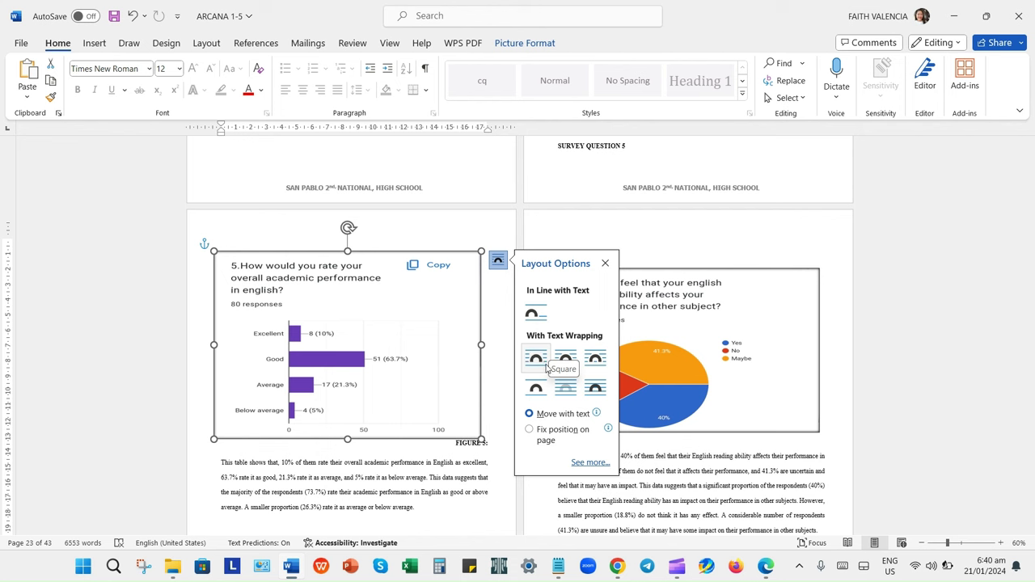
{"action": "left_click", "coordinate": [539, 361]}
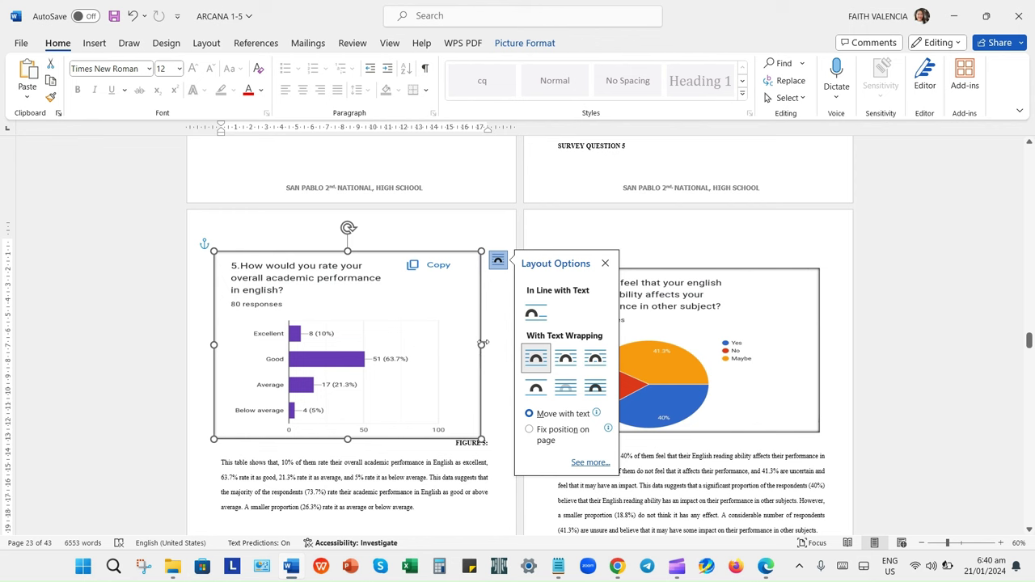
Make the chart narrower from its right and left sides and shorter from its top edge.
{"action": "left_click_drag", "start_coordinate": [481, 345], "coordinate": [445, 346]}
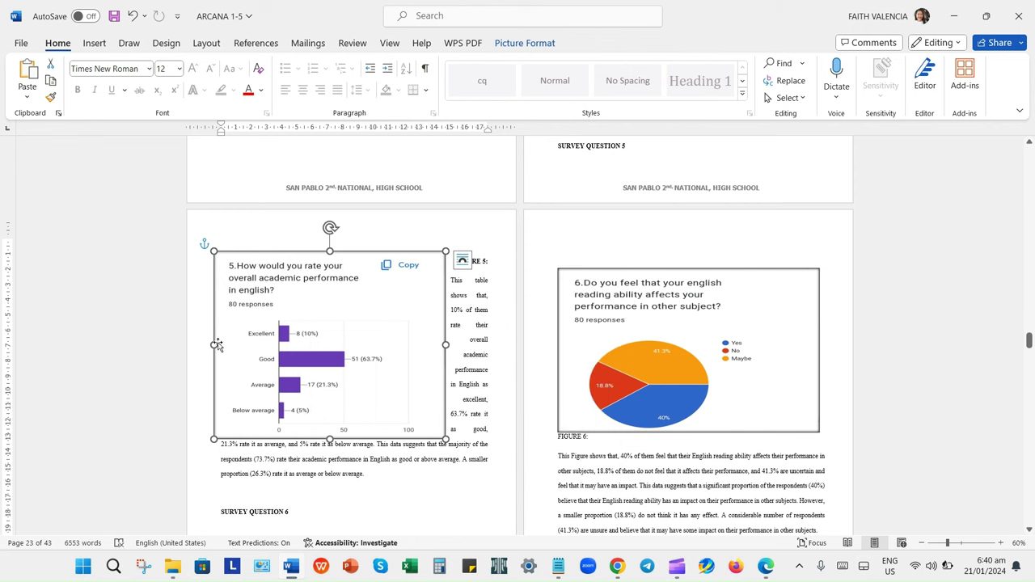
{"action": "left_click_drag", "start_coordinate": [215, 344], "coordinate": [247, 345]}
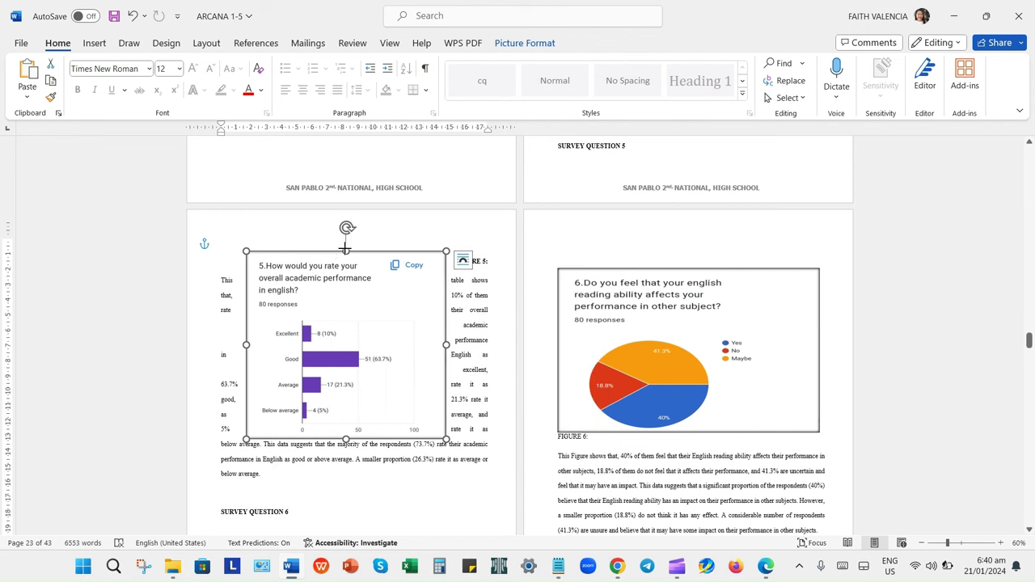
{"action": "left_click_drag", "start_coordinate": [345, 250], "coordinate": [345, 277]}
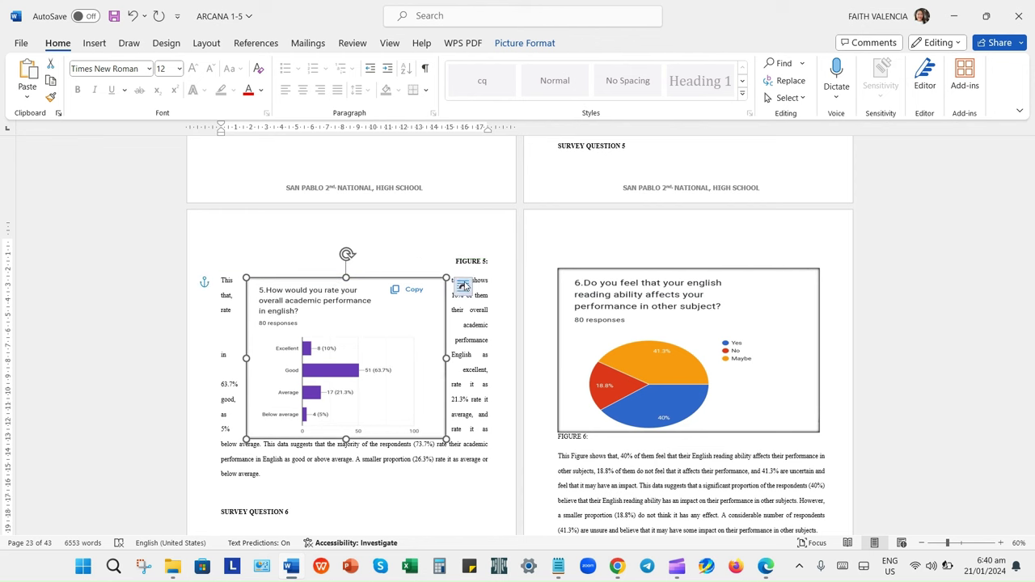
Try Tight, then Top and Bottom wrapping, and move the chart below the paragraph's first line.
{"action": "left_click", "coordinate": [463, 285]}
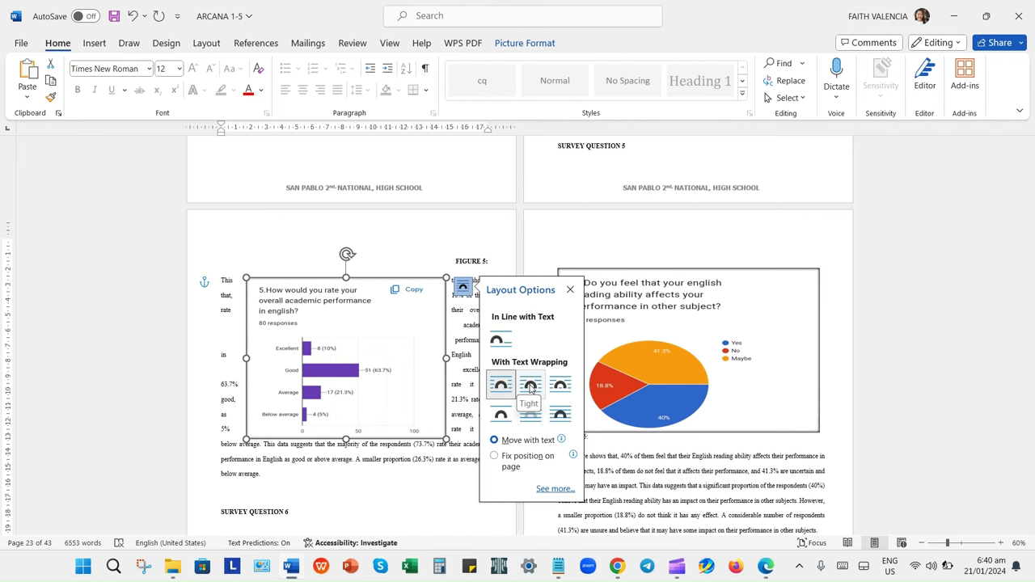
{"action": "left_click", "coordinate": [531, 386]}
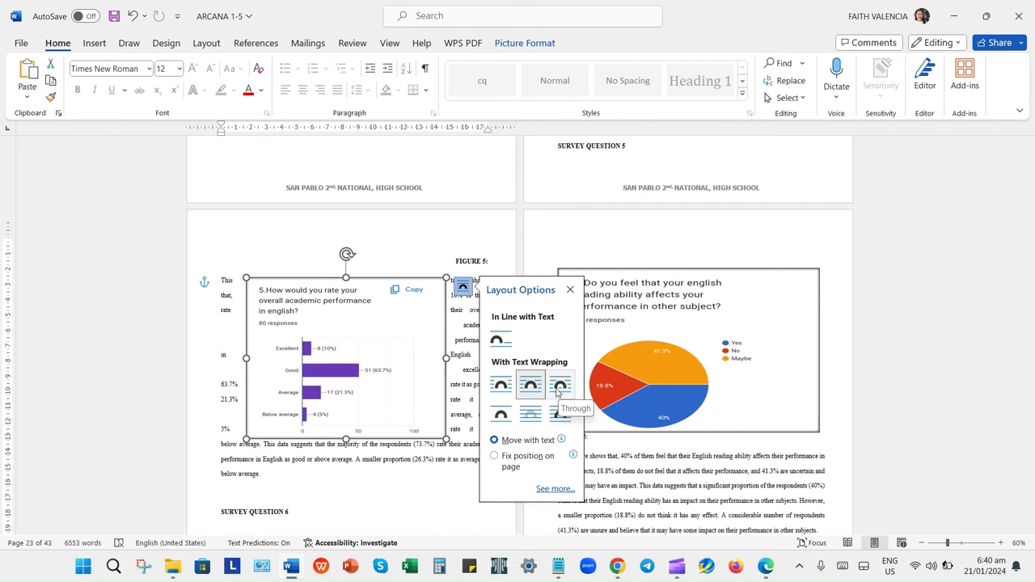
{"action": "left_click", "coordinate": [501, 416]}
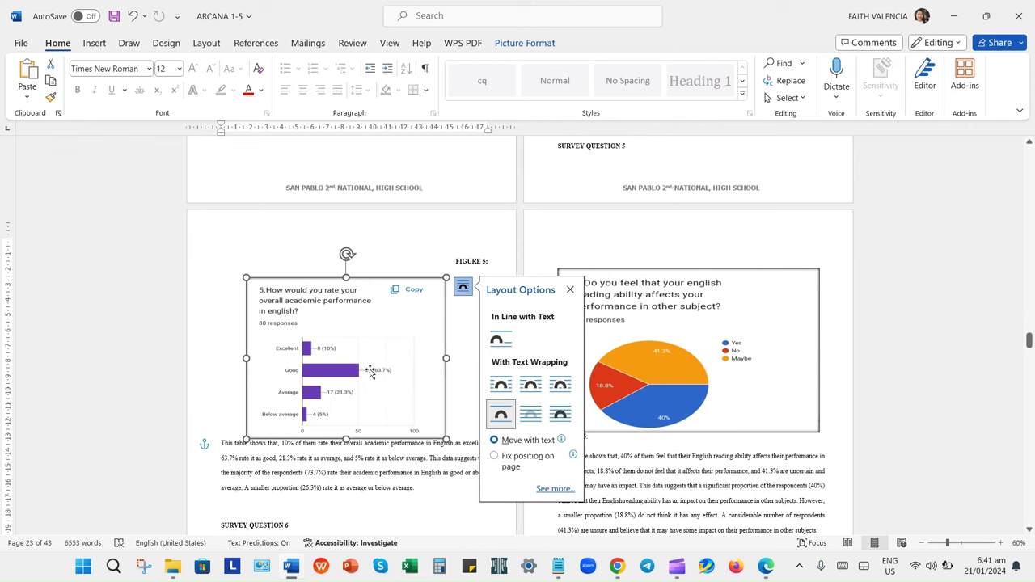
{"action": "left_click_drag", "start_coordinate": [357, 353], "coordinate": [350, 351]}
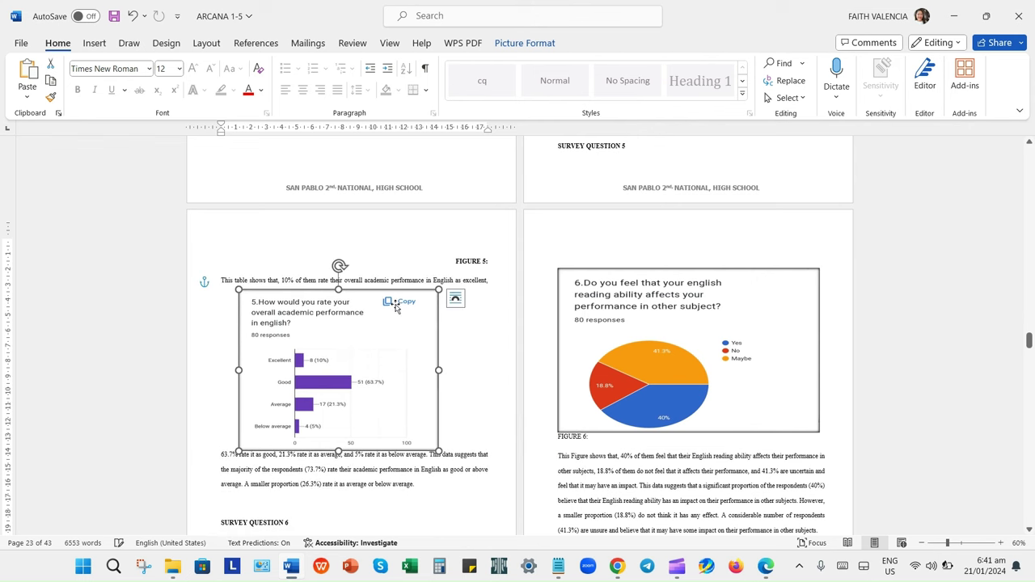
Set the chart In Line with Text and widen it to the full text width.
{"action": "left_click", "coordinate": [456, 301]}
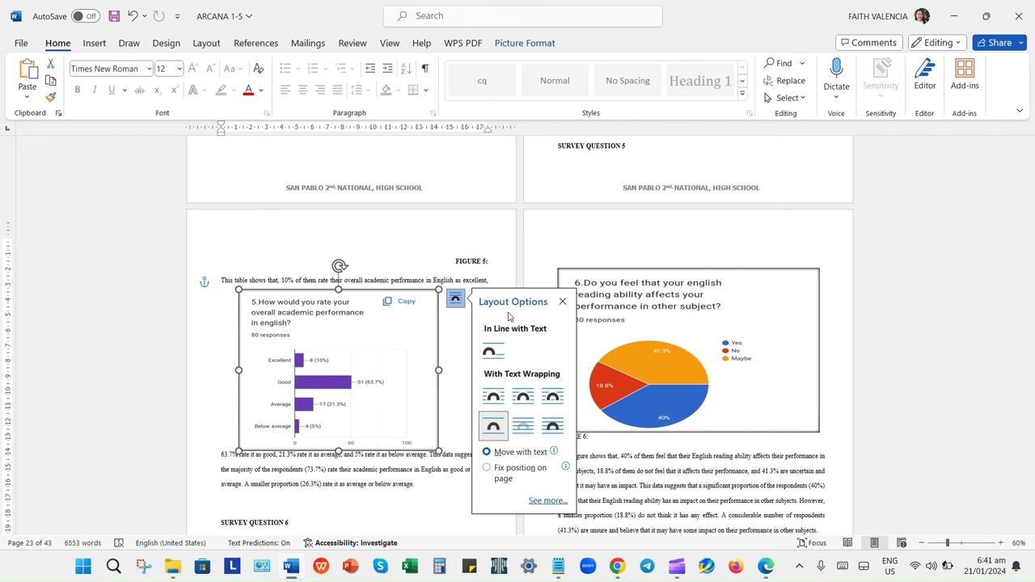
{"action": "left_click", "coordinate": [493, 354]}
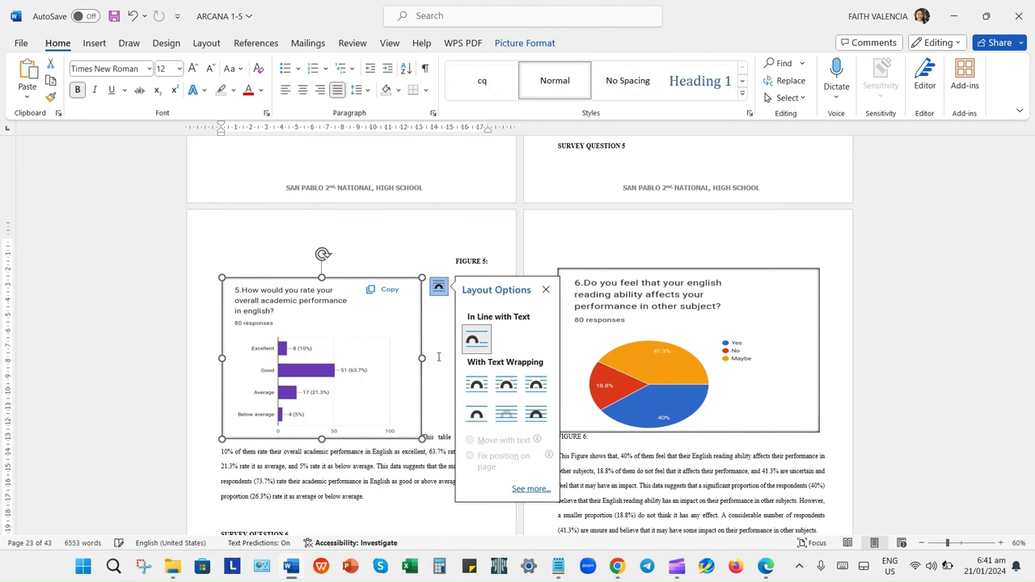
{"action": "left_click", "coordinate": [331, 349]}
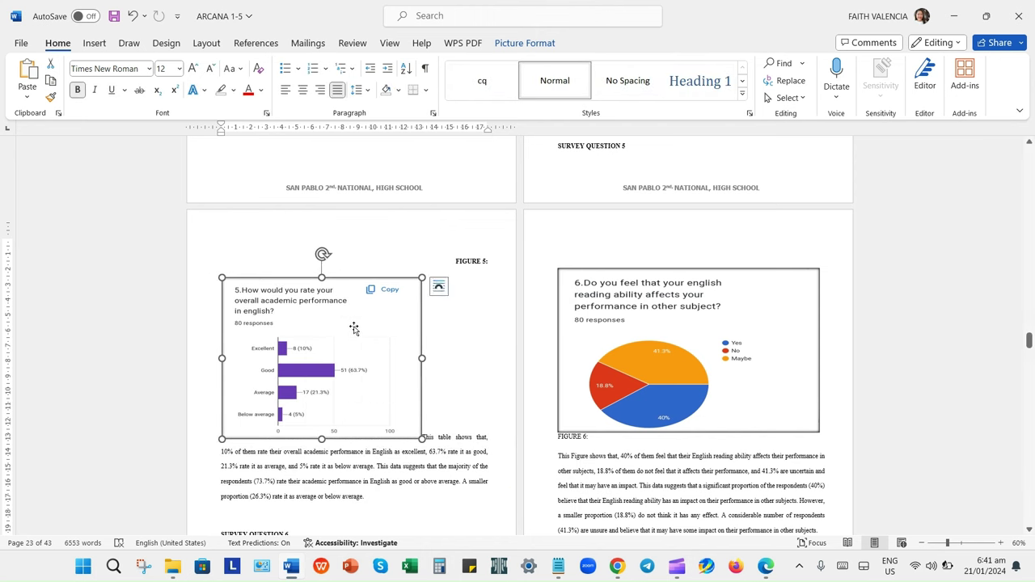
{"action": "left_click_drag", "start_coordinate": [422, 357], "coordinate": [482, 357]}
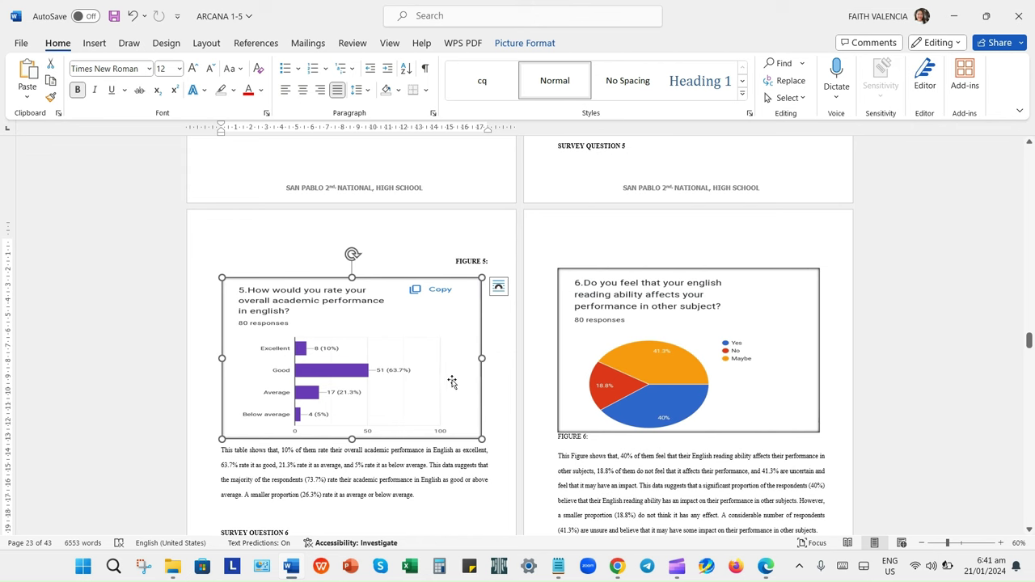
Bring up the Picture Format tools for the chart and review Wrap Text without changing it.
{"action": "scroll", "coordinate": [587, 389], "scroll_direction": "up", "scroll_amount": 2}
{"action": "scroll", "coordinate": [588, 389], "scroll_direction": "up", "scroll_amount": 2}
{"action": "scroll", "coordinate": [588, 389], "scroll_direction": "up", "scroll_amount": 6}
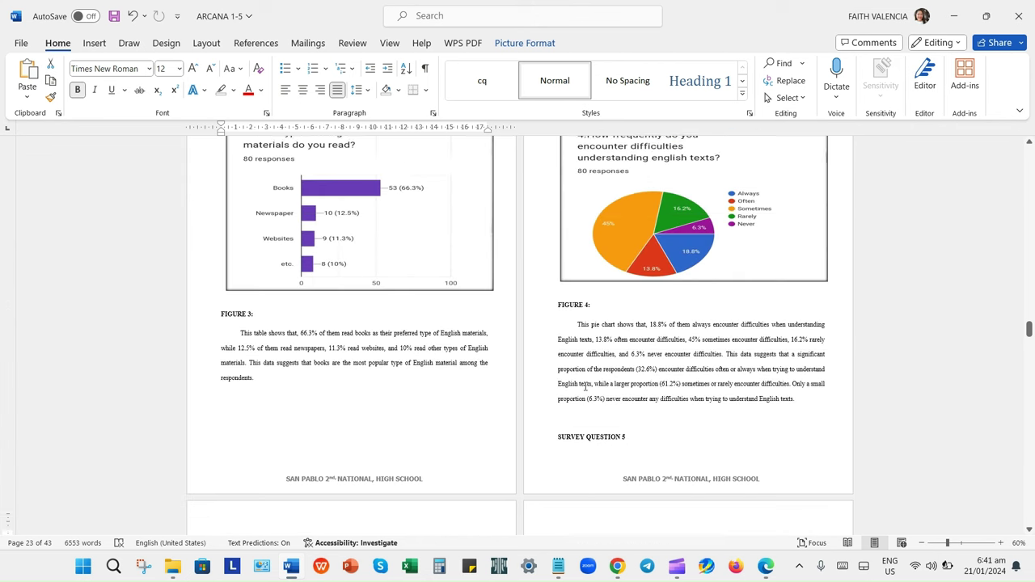
{"action": "scroll", "coordinate": [588, 388], "scroll_direction": "up", "scroll_amount": 1}
{"action": "scroll", "coordinate": [585, 387], "scroll_direction": "down", "scroll_amount": 3}
{"action": "scroll", "coordinate": [586, 387], "scroll_direction": "down", "scroll_amount": 3}
{"action": "scroll", "coordinate": [586, 386], "scroll_direction": "down", "scroll_amount": 3}
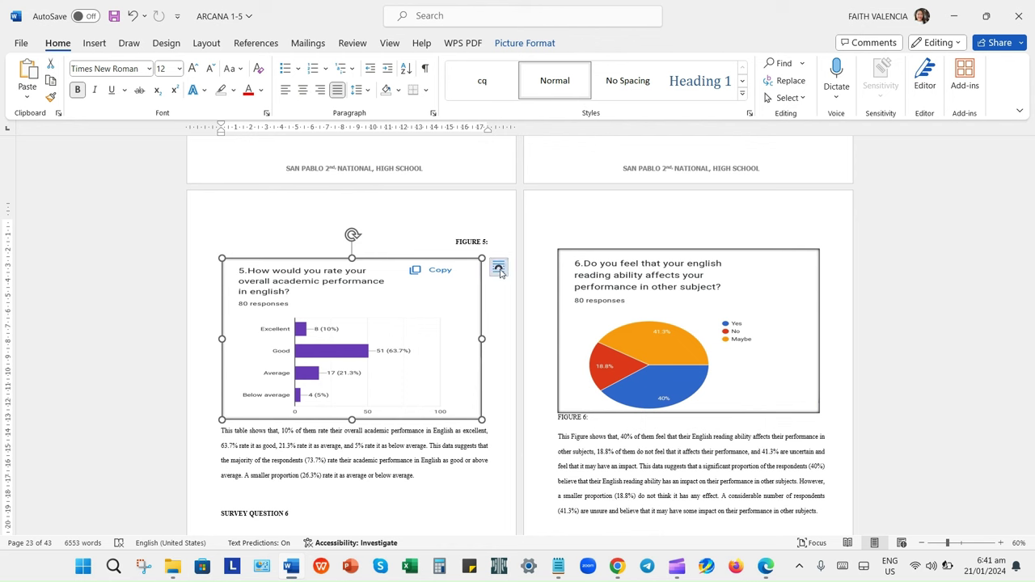
{"action": "double_click", "coordinate": [341, 348]}
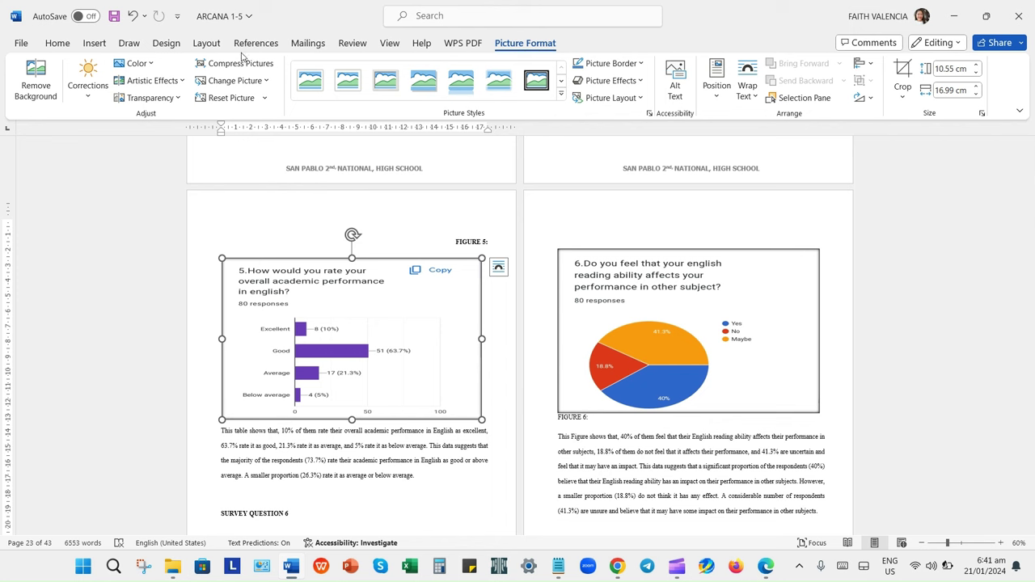
{"action": "left_click", "coordinate": [751, 96]}
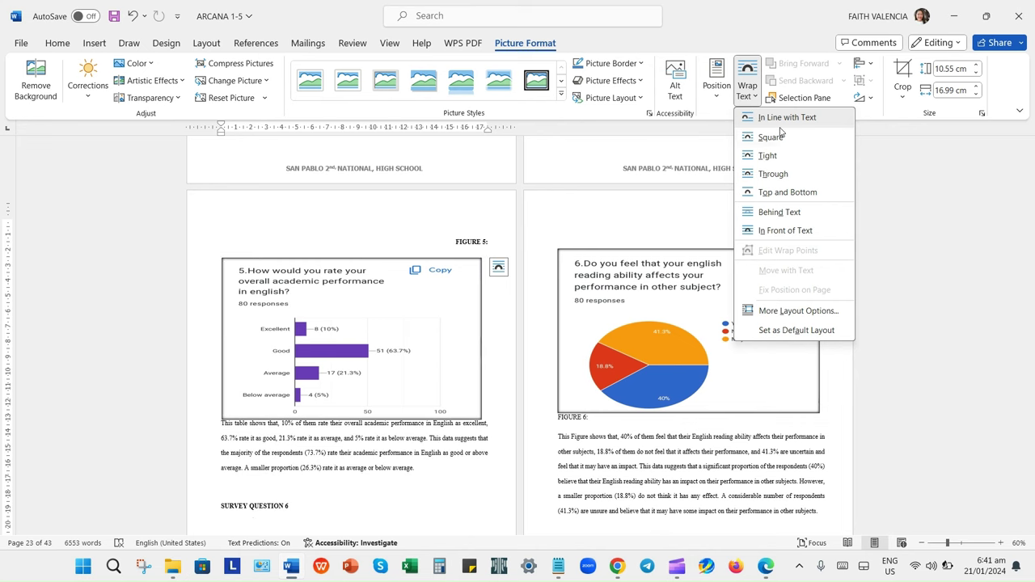
{"action": "left_click", "coordinate": [305, 312]}
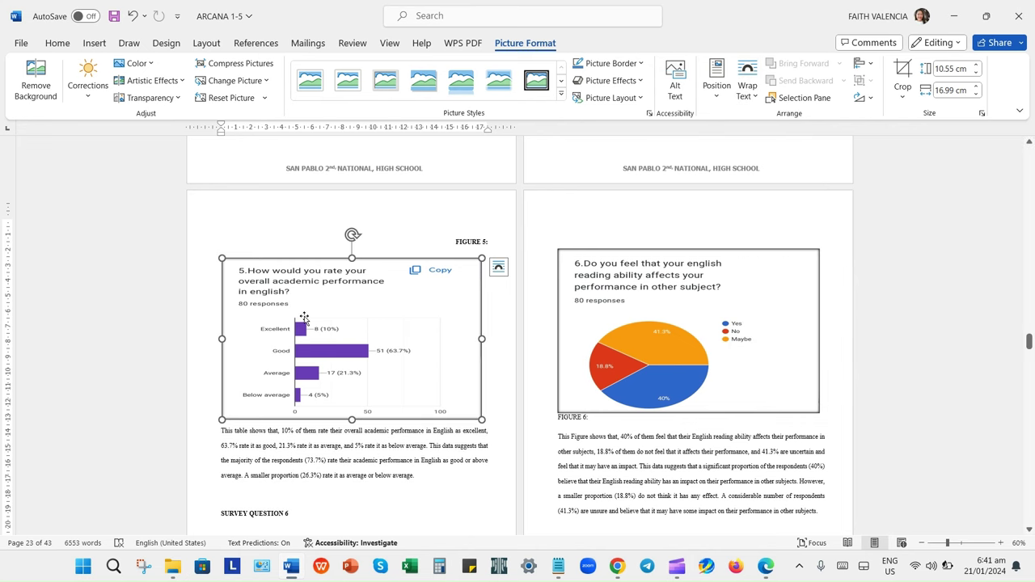
Check the chart's right-click menu and dismiss it without applying anything.
{"action": "right_click", "coordinate": [363, 313]}
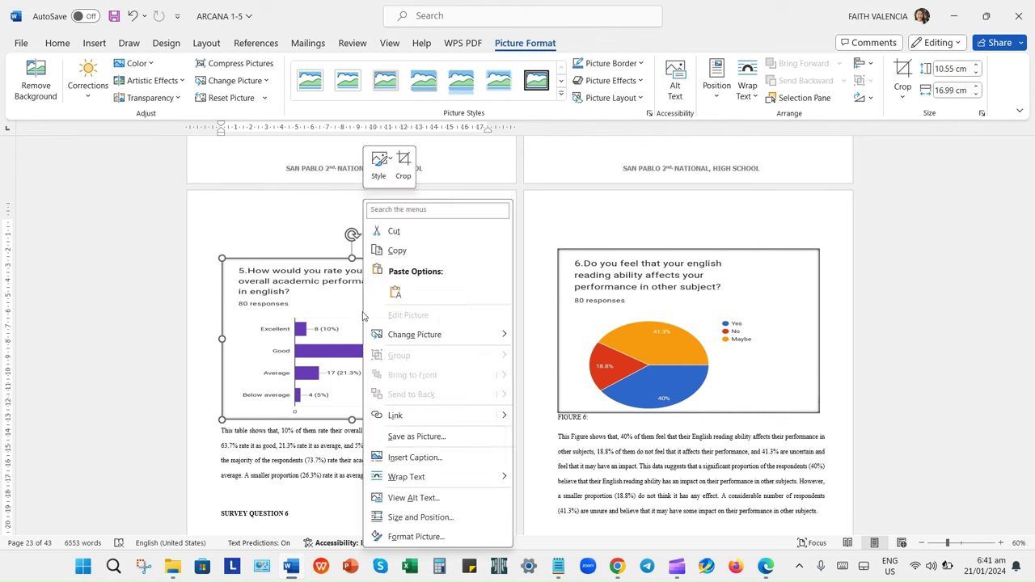
{"action": "mouse_move", "coordinate": [420, 478]}
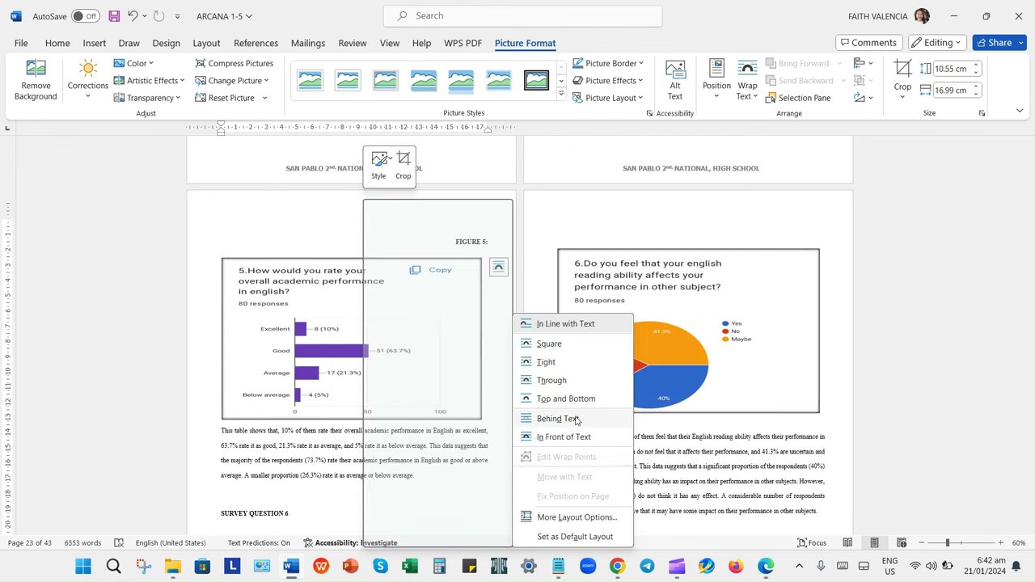
{"action": "left_click", "coordinate": [245, 298]}
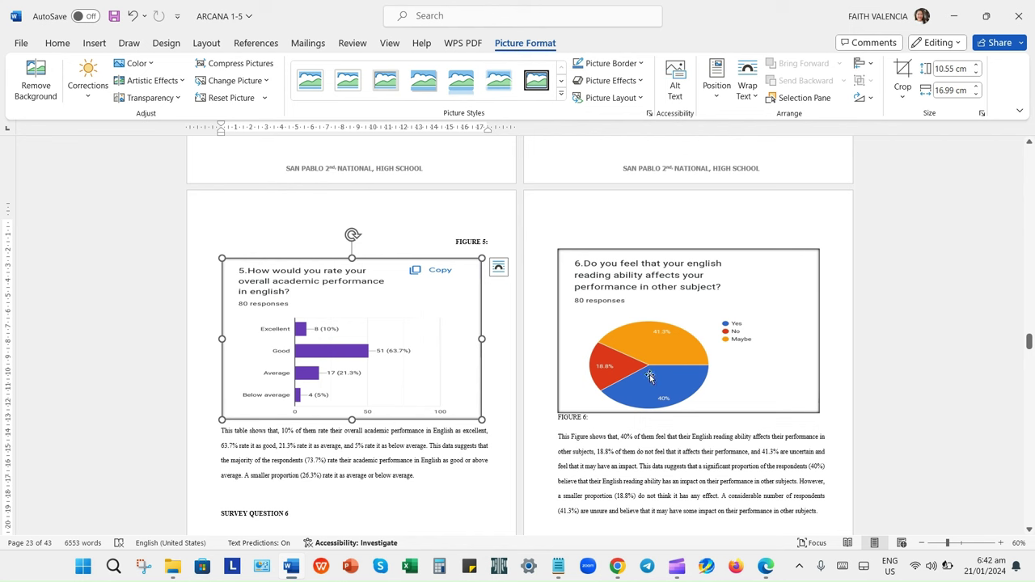
Deselect the chart and switch from Word to Clipchamp.
{"action": "mouse_move", "coordinate": [674, 576]}
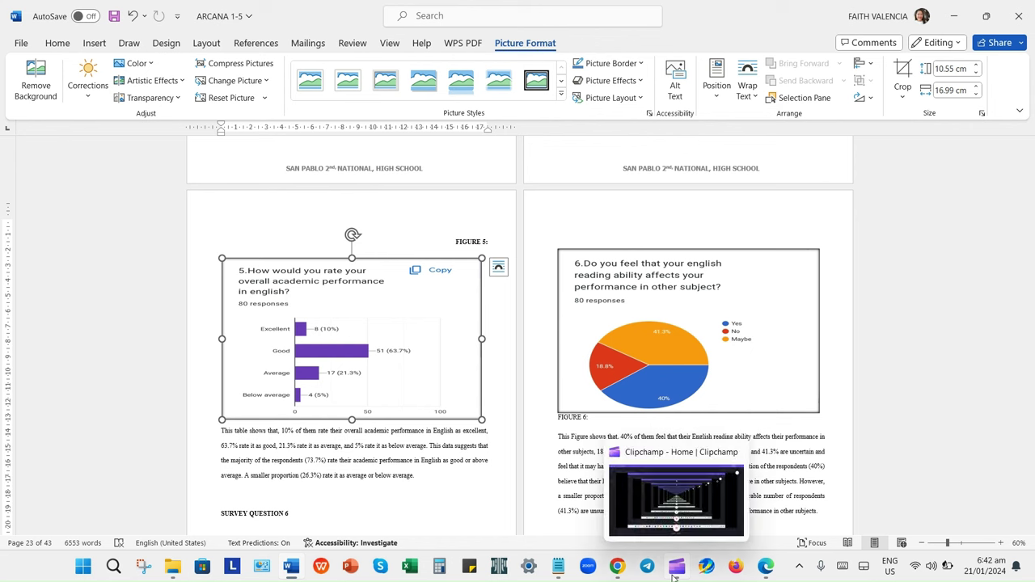
{"action": "left_click", "coordinate": [975, 341]}
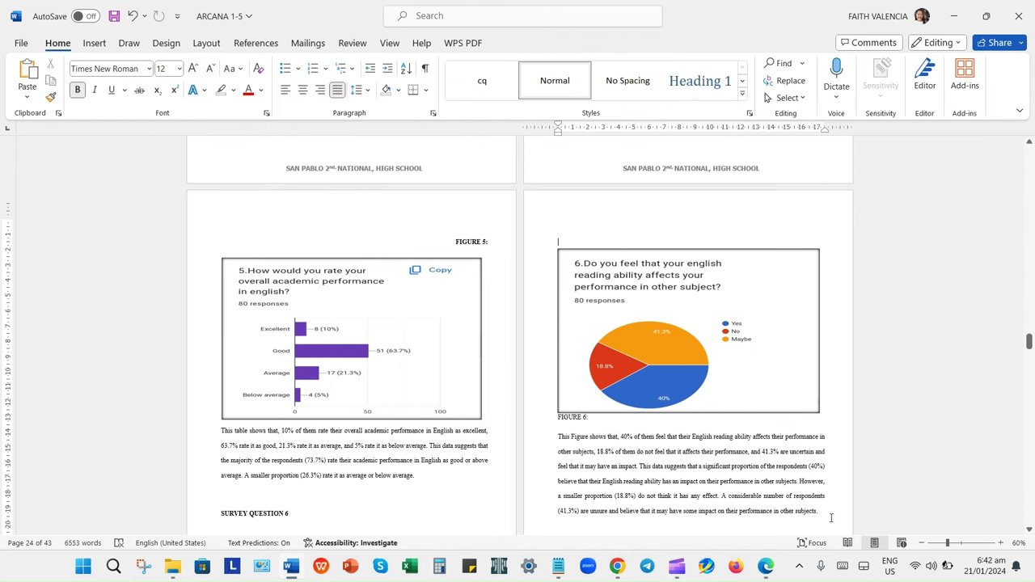
{"action": "left_click", "coordinate": [676, 566]}
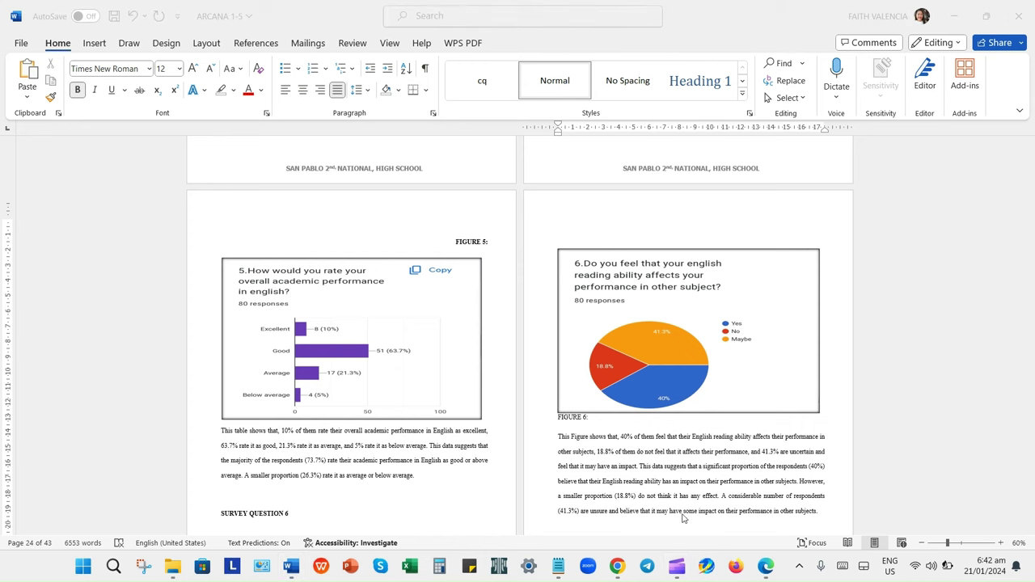